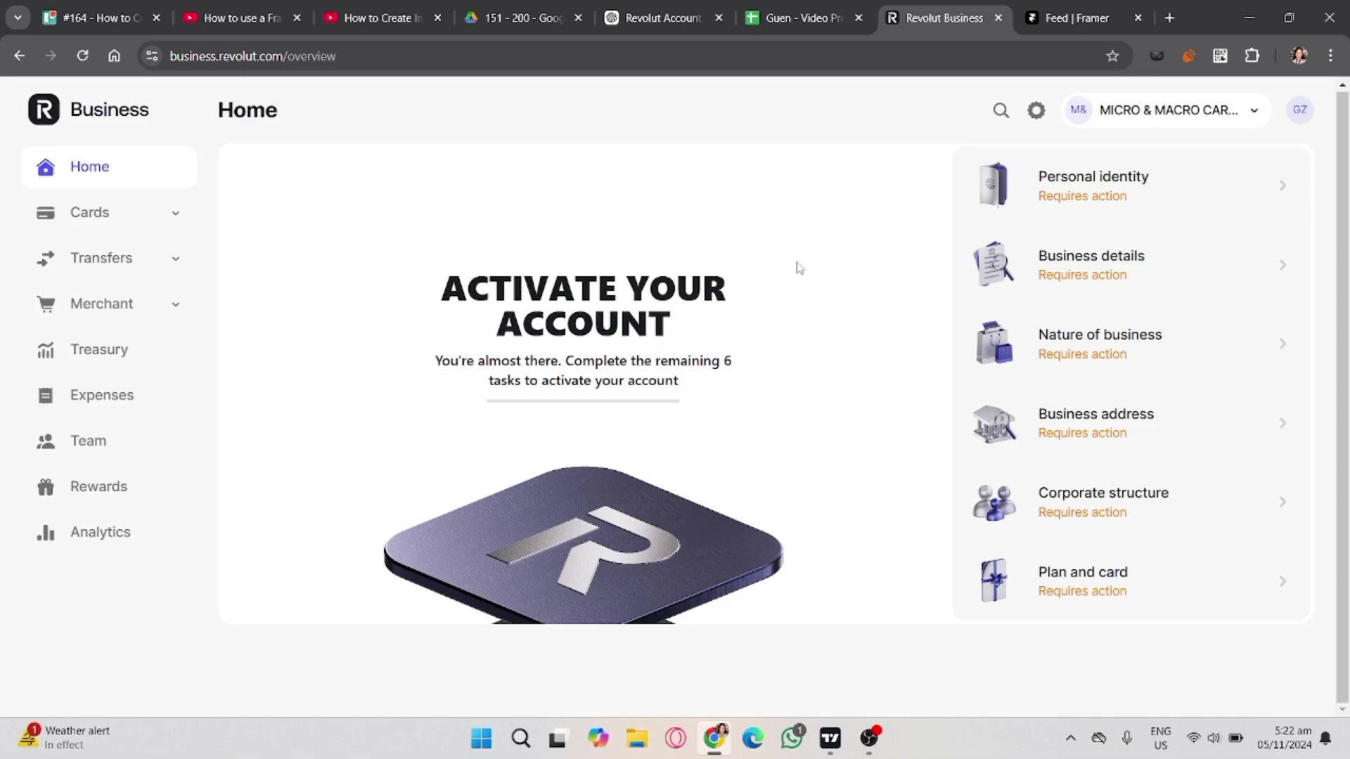
pyautogui.click(1037, 111)
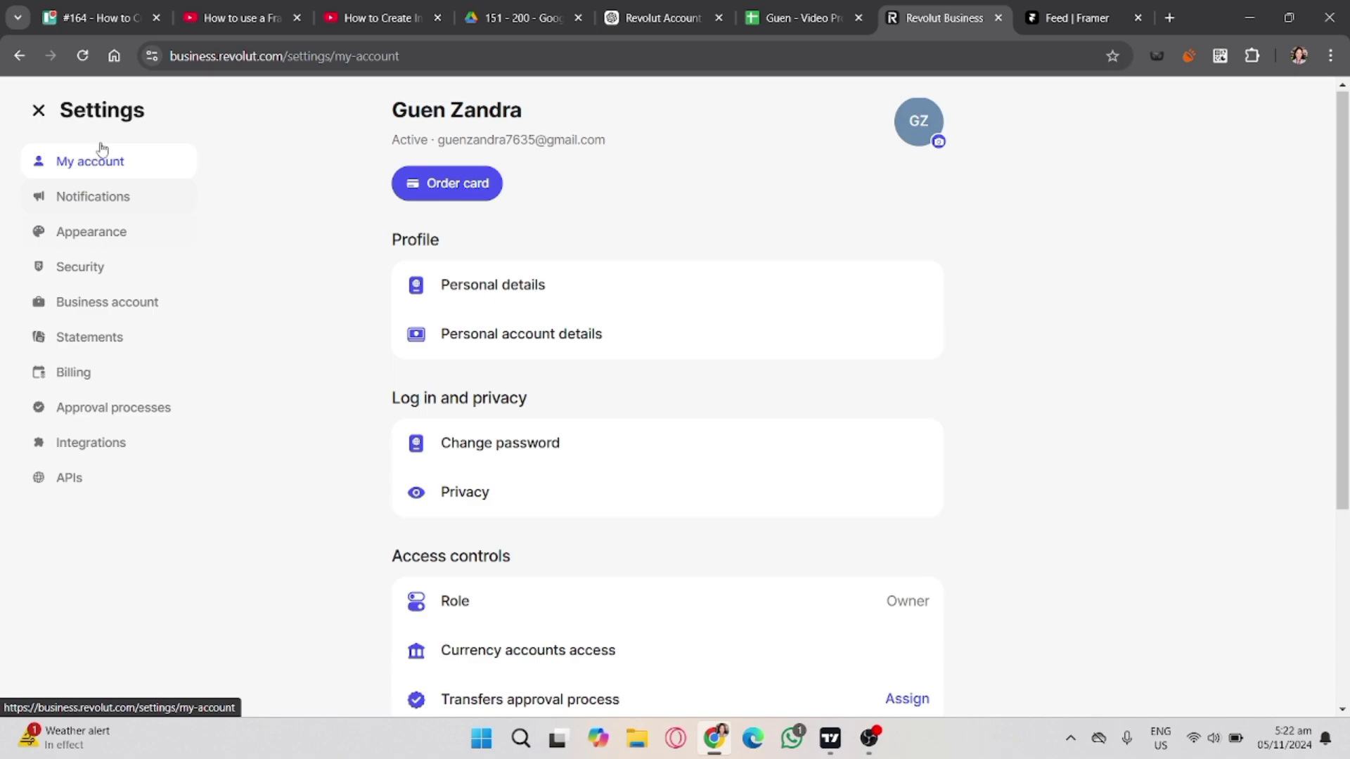
pyautogui.click(137, 316)
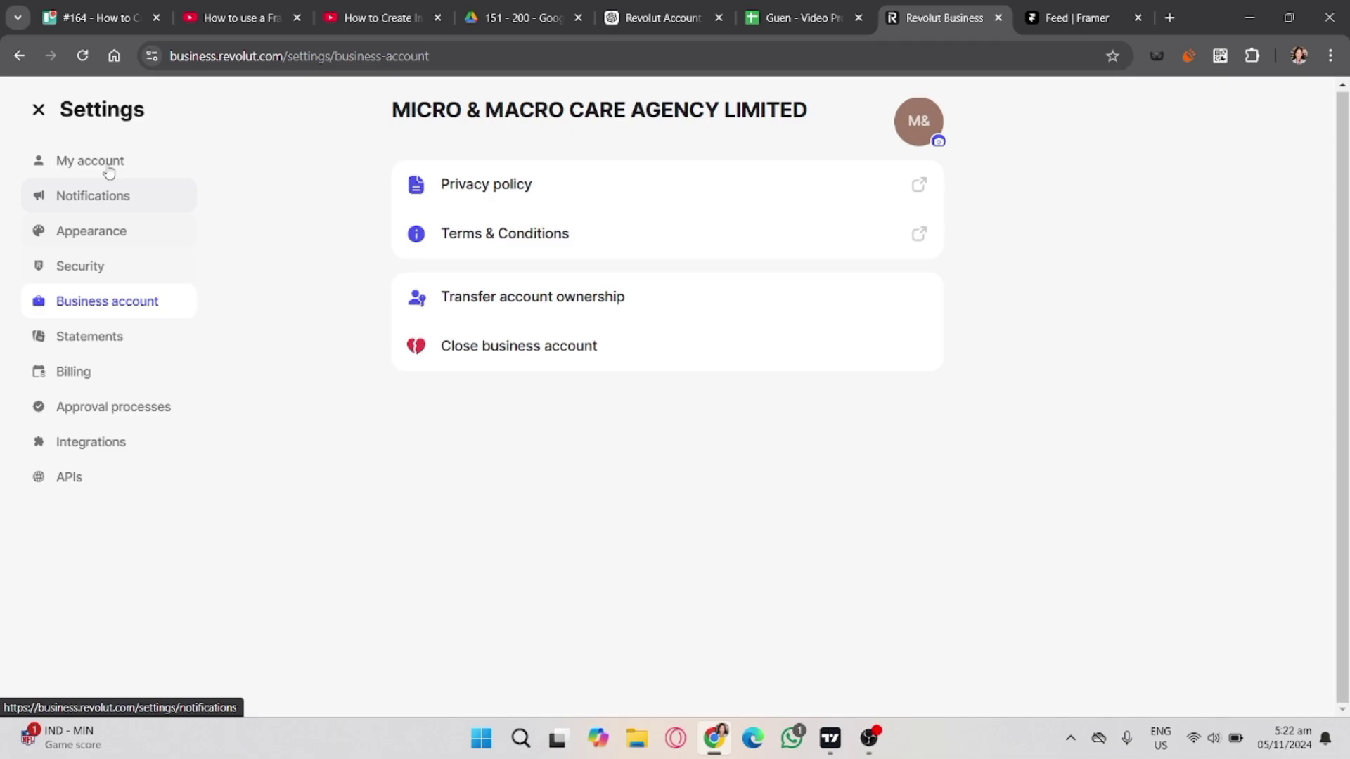
pyautogui.click(38, 111)
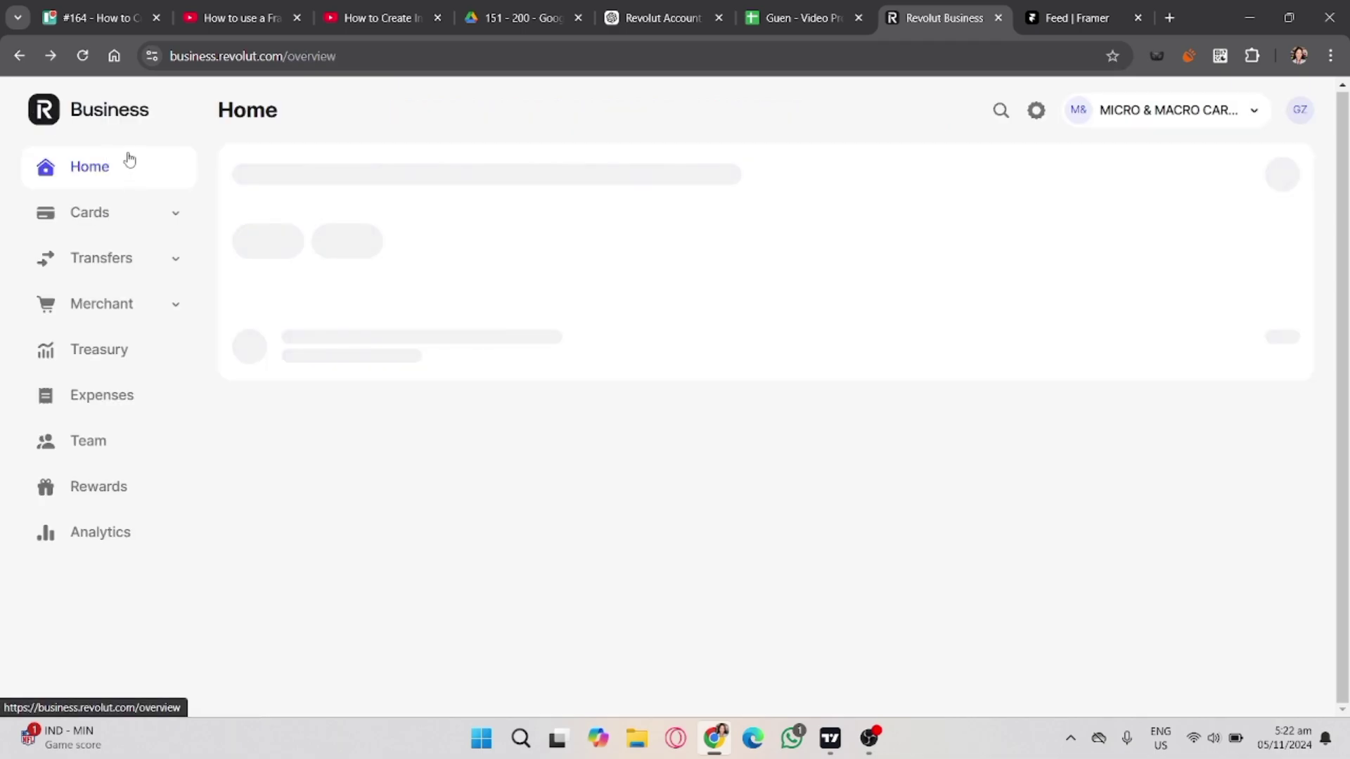